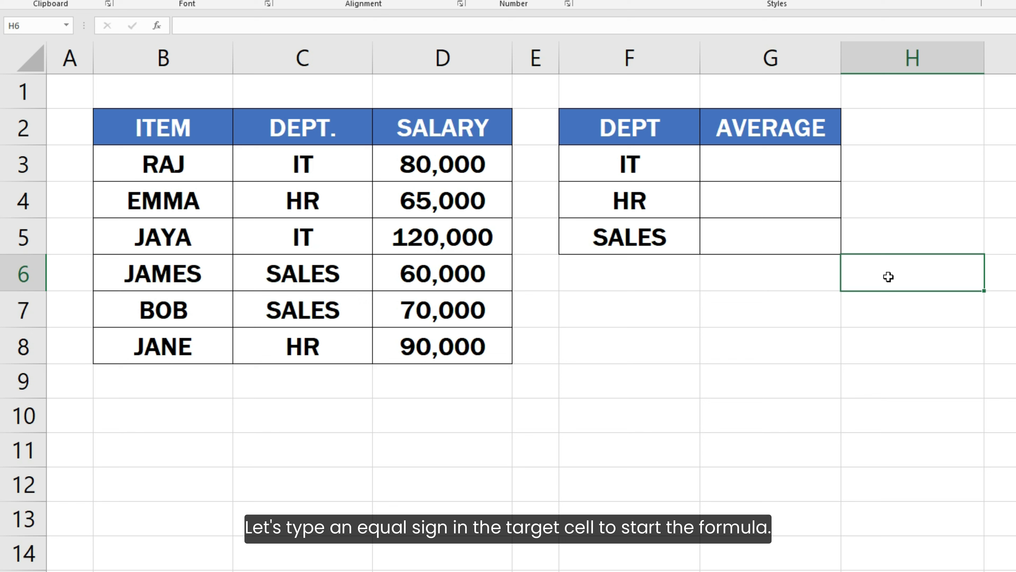
- Enter =AVERAGEIF(C3:C8, F3, D3:D8) in cell G3 to average the IT department's salaries
{"action": "left_click", "coordinate": [821, 187]}
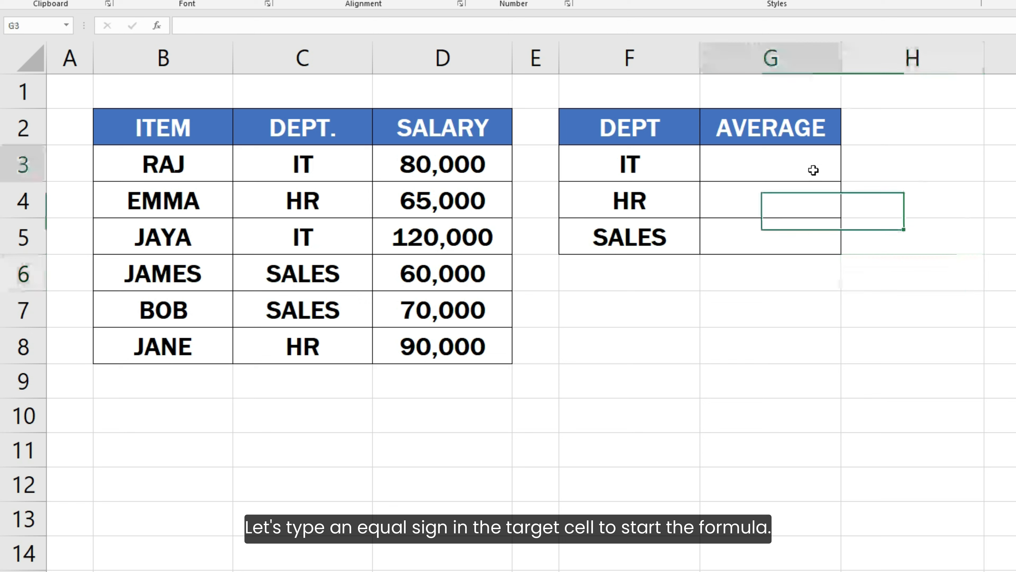
{"action": "left_click", "coordinate": [812, 168]}
{"action": "type", "text": "=AVERA"}
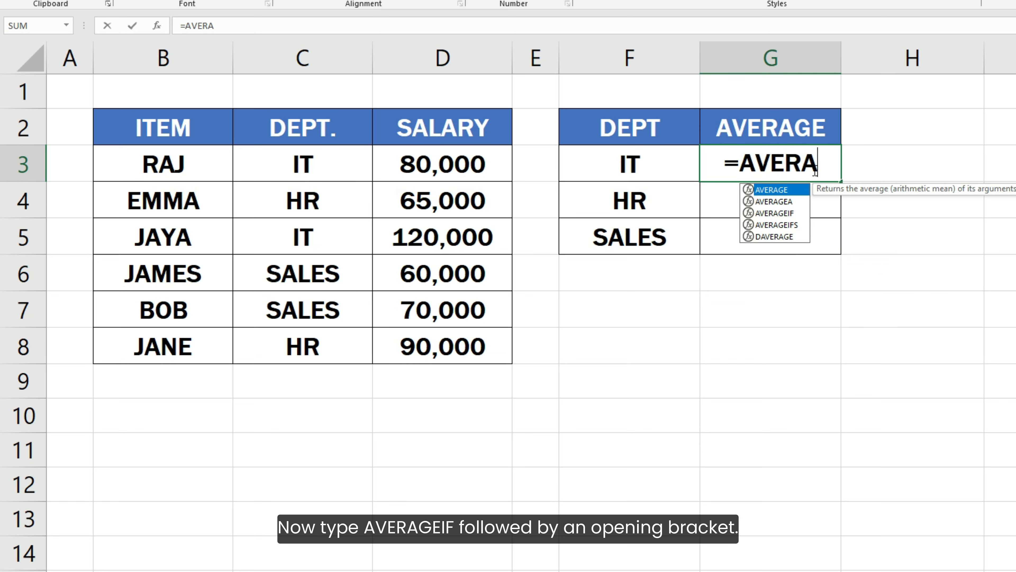
{"action": "type", "text": "GEIF("}
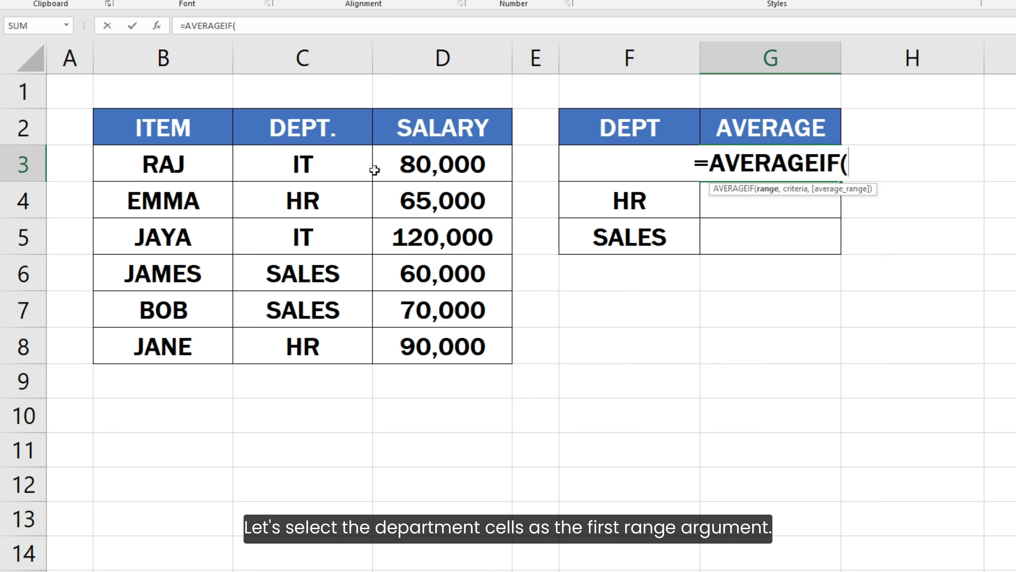
{"action": "left_click_drag", "start_coordinate": [336, 172], "coordinate": [336, 343]}
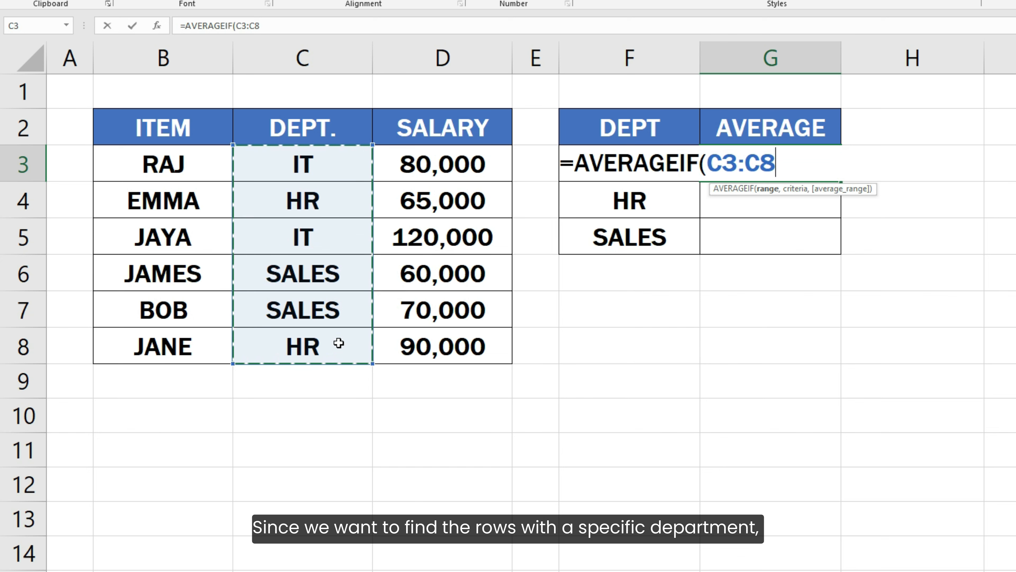
{"action": "type", "text": ", "}
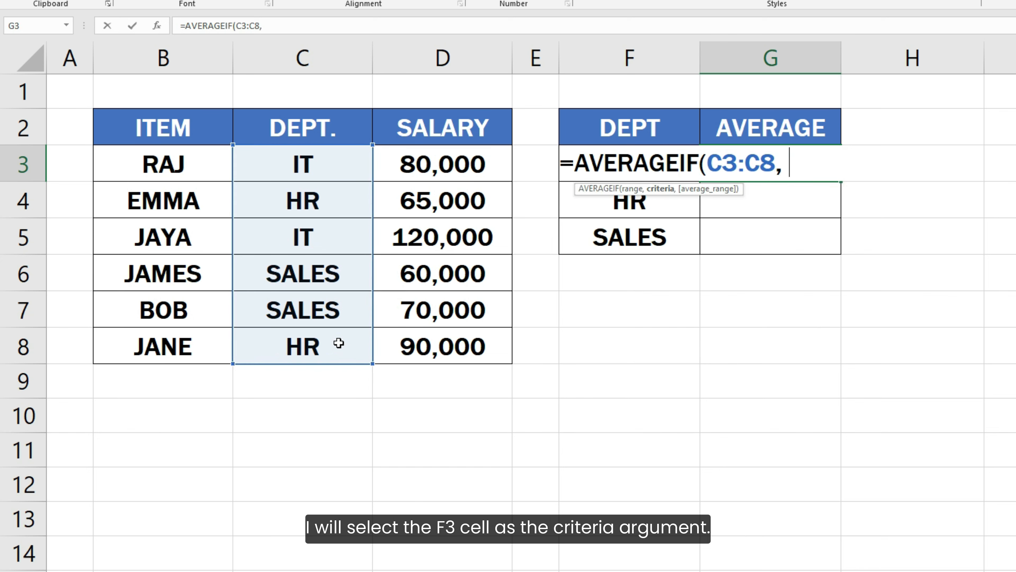
{"action": "type", "text": "F3,"}
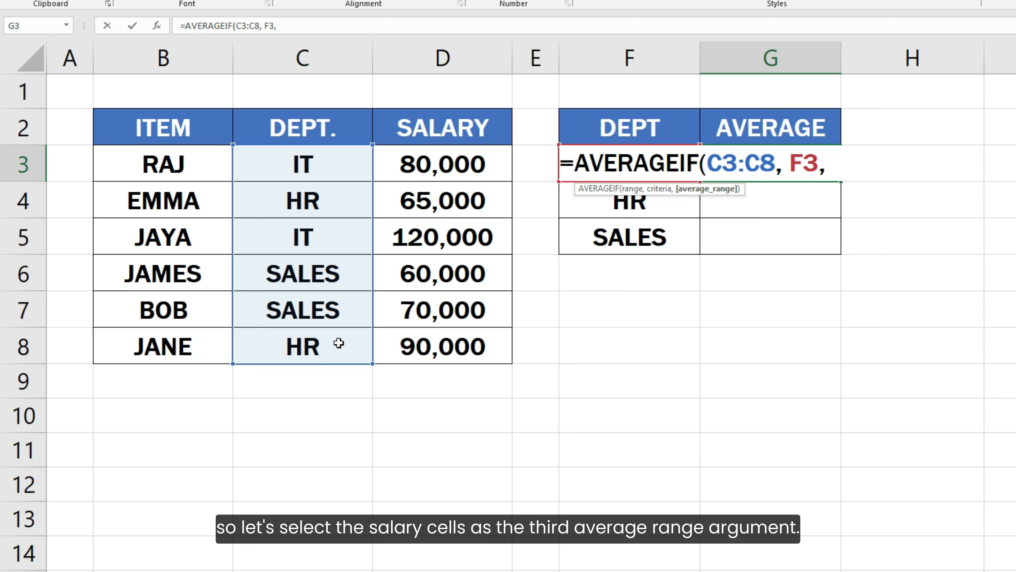
{"action": "left_click_drag", "start_coordinate": [444, 166], "coordinate": [447, 336]}
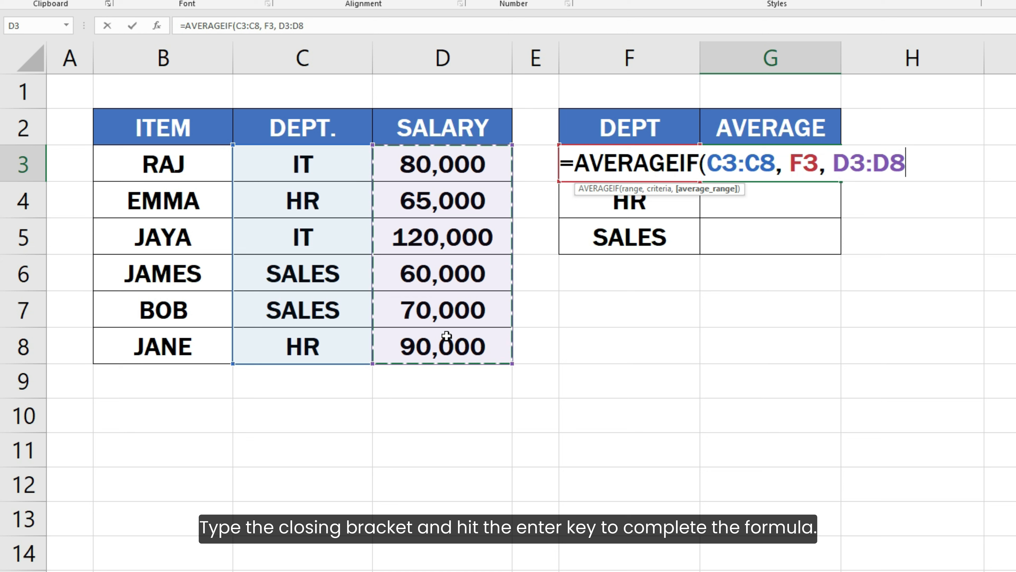
{"action": "type", "text": ")"}
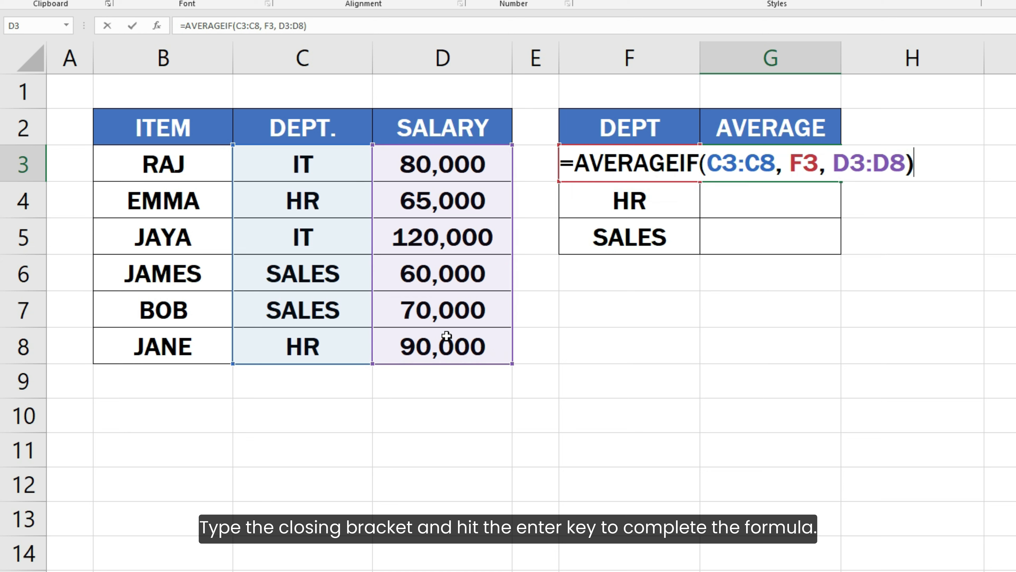
{"action": "key", "text": "Return"}
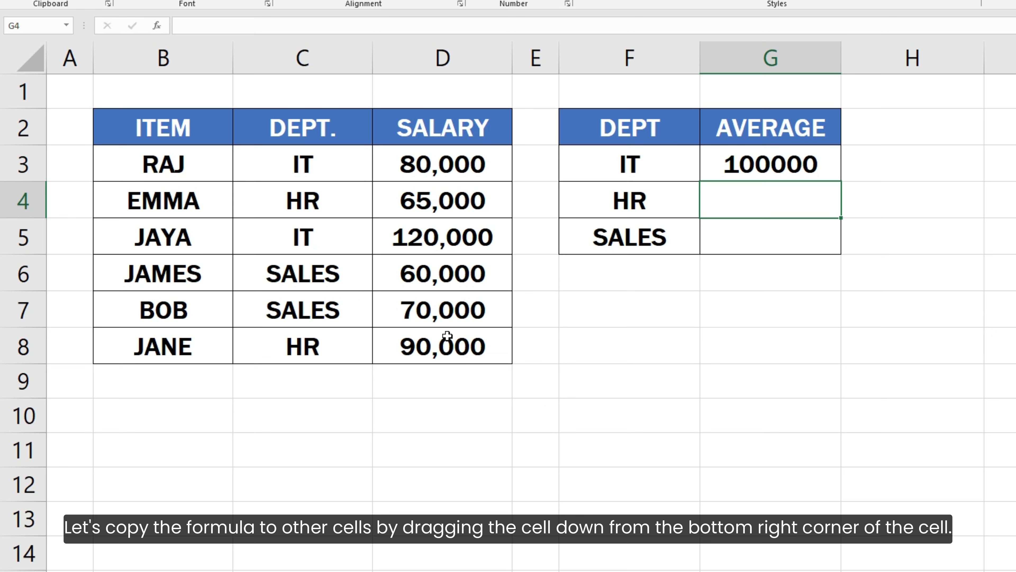
- Copy the AVERAGEIF formula from G3 down to G4:G5 for the HR and SALES departments
{"action": "left_click", "coordinate": [796, 168]}
{"action": "left_click_drag", "start_coordinate": [842, 182], "coordinate": [838, 250]}
{"action": "left_click", "coordinate": [865, 247]}
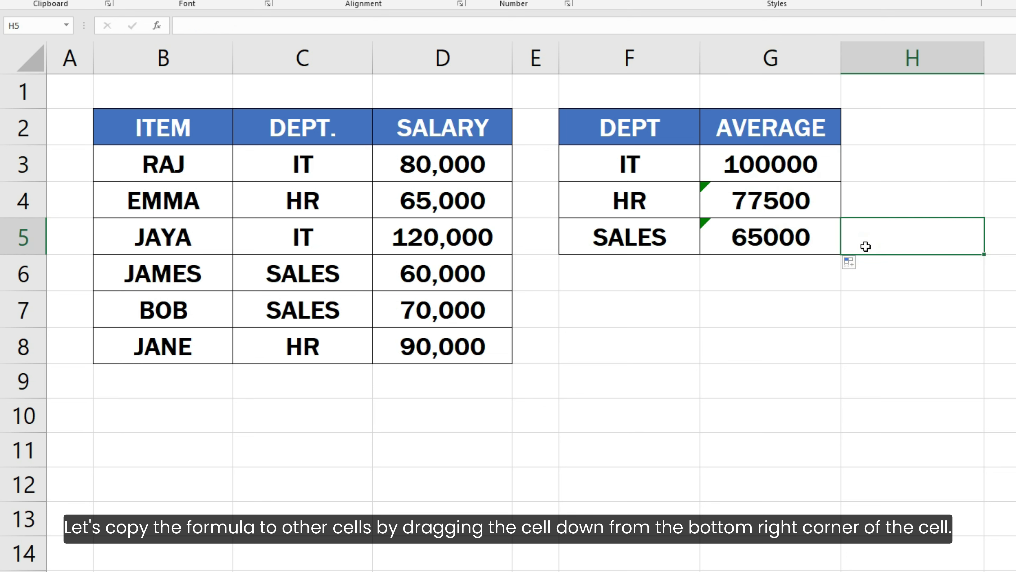
- Inspect the range references in the copied formulas in cells G4 and G5
{"action": "left_click", "coordinate": [817, 191]}
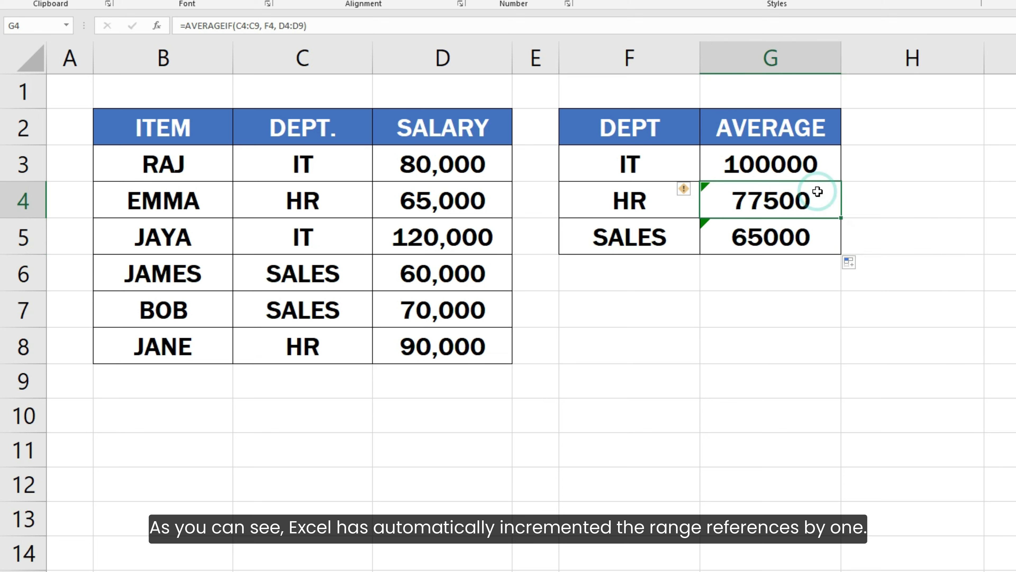
{"action": "key", "text": "F2"}
{"action": "key", "text": "Return"}
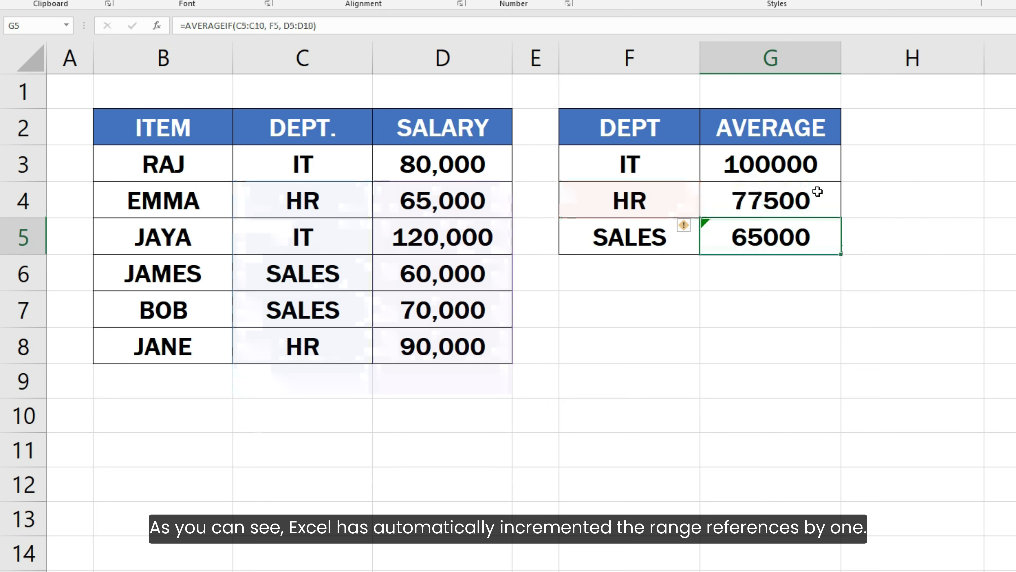
{"action": "key", "text": "F2"}
{"action": "key", "text": "Return"}
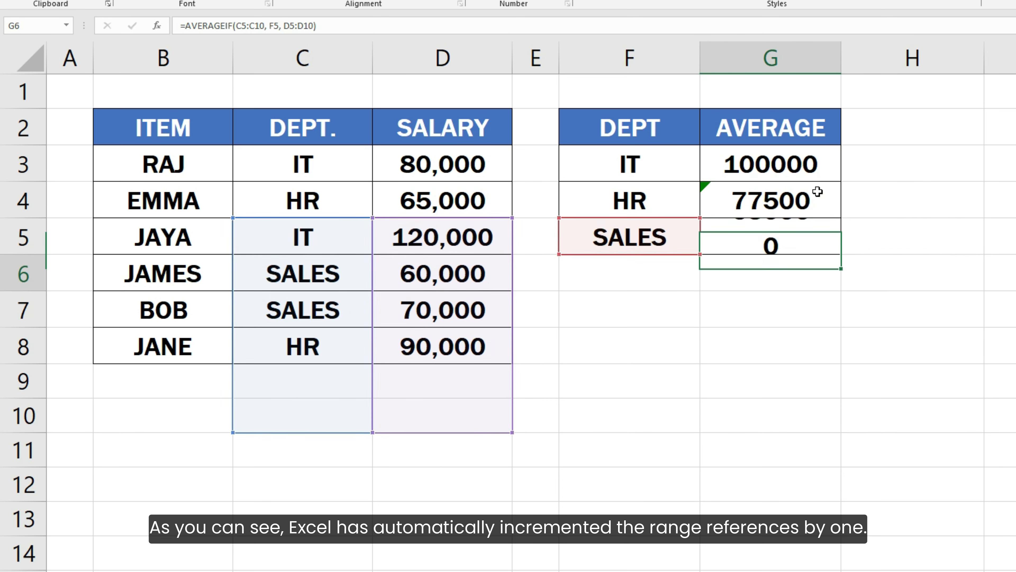
- Make the department range in G3's AVERAGEIF formula absolute as $C$3:$C$8
{"action": "left_click", "coordinate": [819, 164]}
{"action": "key", "text": "F2"}
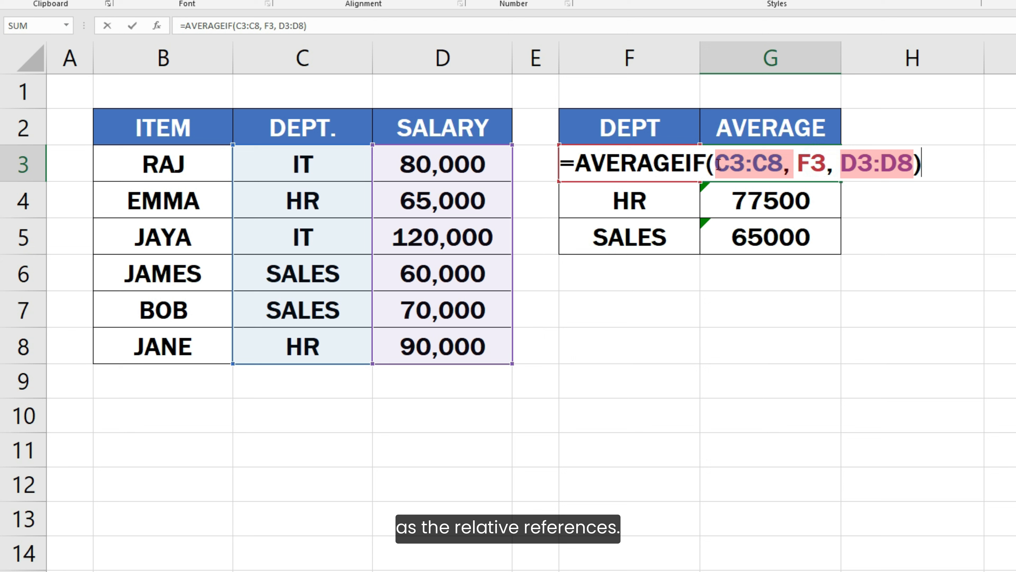
{"action": "left_click", "coordinate": [716, 164]}
{"action": "type", "text": "$"}
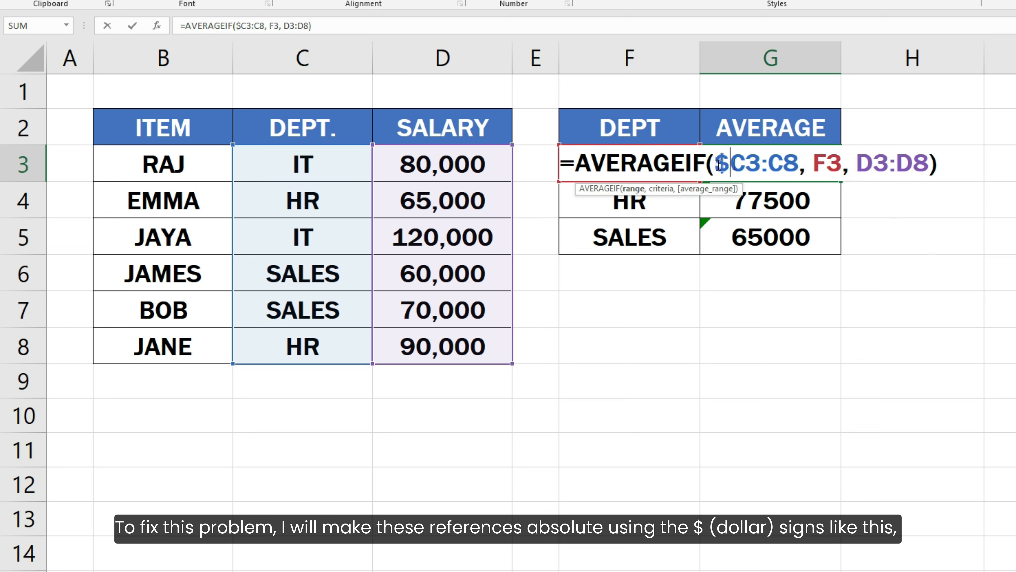
{"action": "left_click", "coordinate": [747, 164]}
{"action": "type", "text": "$"}
{"action": "left_click", "coordinate": [791, 164]}
{"action": "type", "text": "$"}
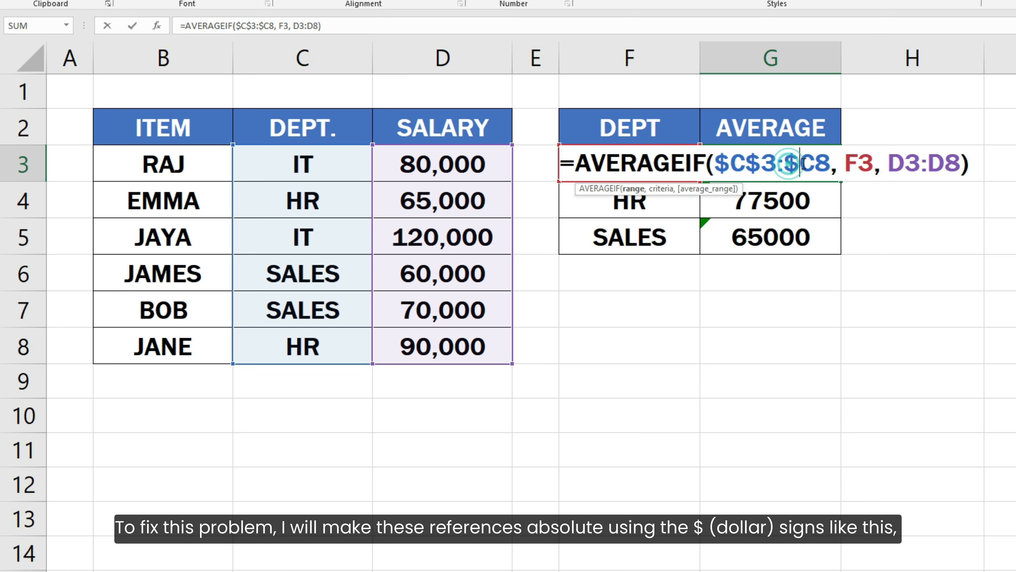
{"action": "left_click", "coordinate": [815, 164]}
{"action": "type", "text": "$"}
- Make the salary range in G3's AVERAGEIF formula absolute as $D$3:$D$8 and commit the formula
{"action": "left_click", "coordinate": [858, 164]}
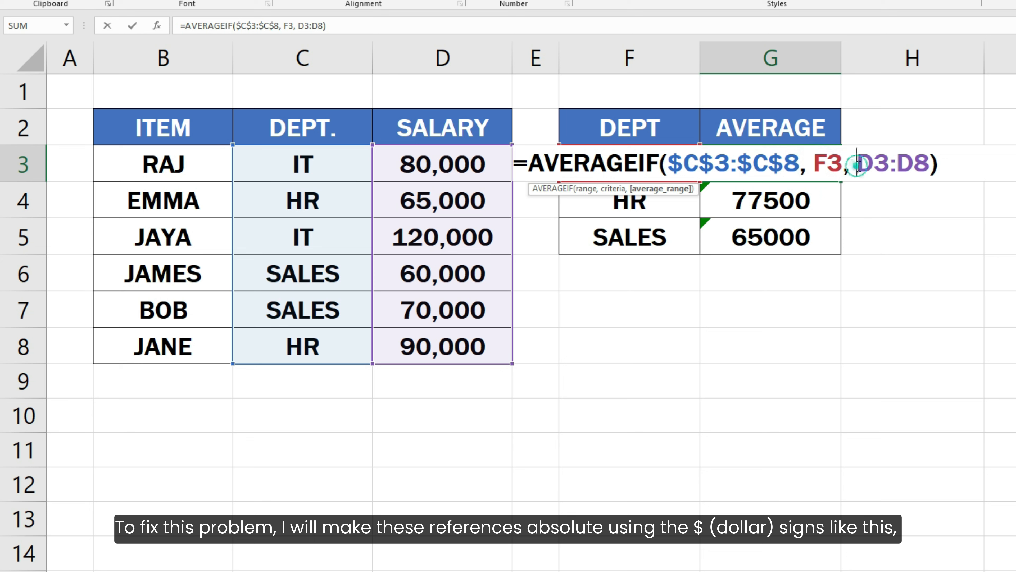
{"action": "type", "text": "$"}
{"action": "left_click", "coordinate": [895, 164]}
{"action": "type", "text": "$D$"}
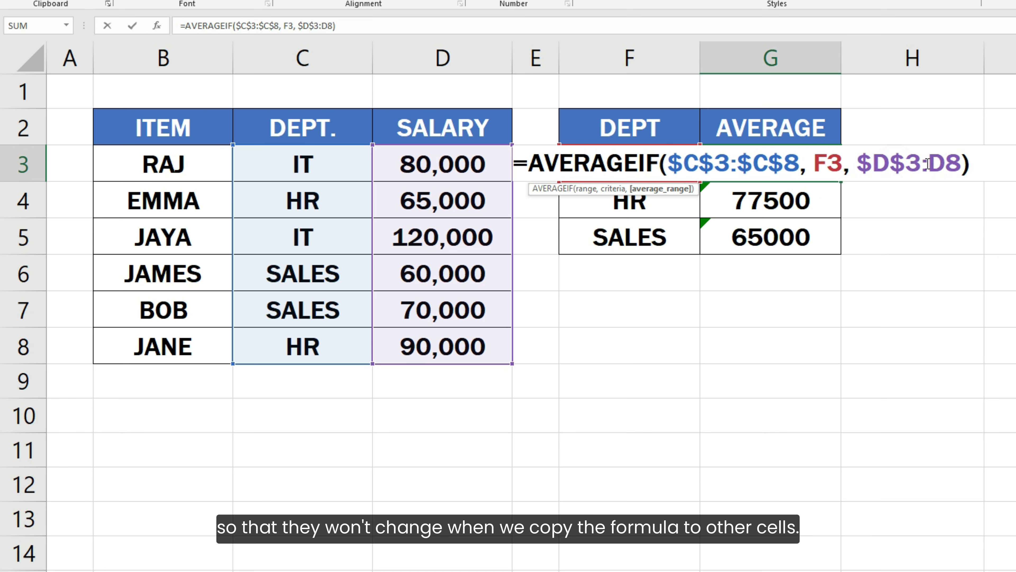
{"action": "left_click", "coordinate": [927, 164]}
{"action": "type", "text": "$"}
{"action": "left_click", "coordinate": [963, 164]}
{"action": "type", "text": "$D$"}
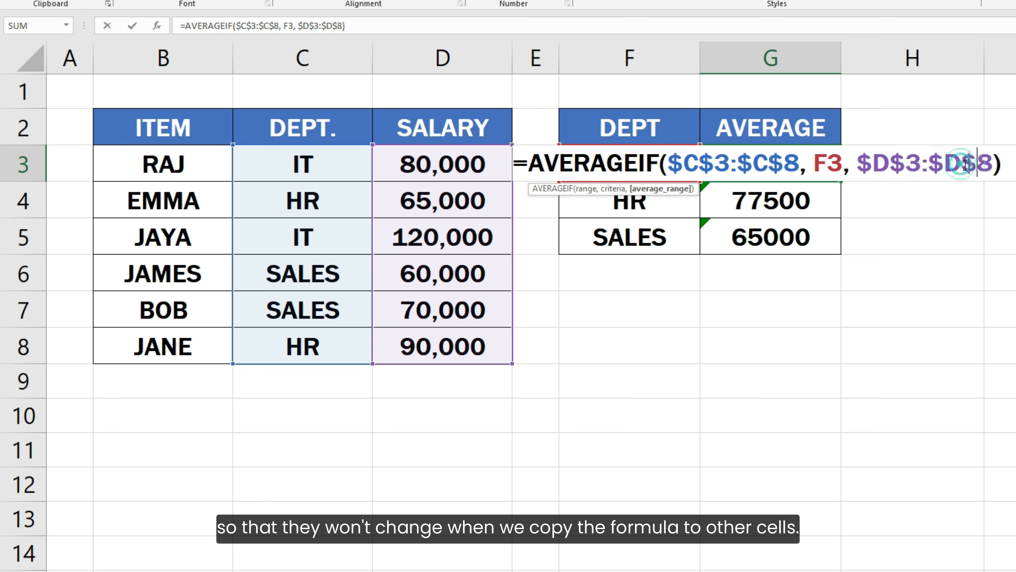
{"action": "left_click", "coordinate": [1002, 165]}
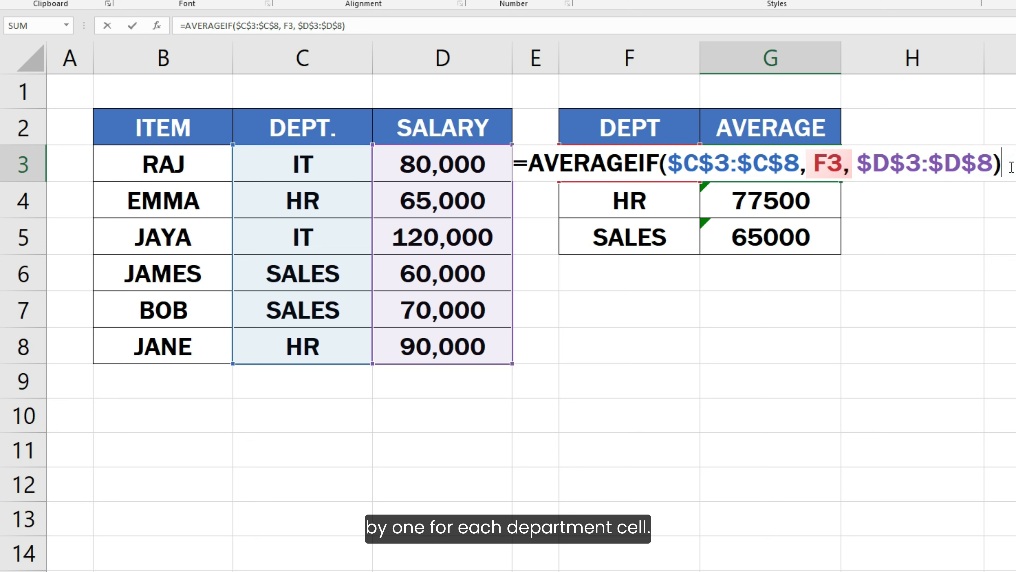
{"action": "key", "text": "Return"}
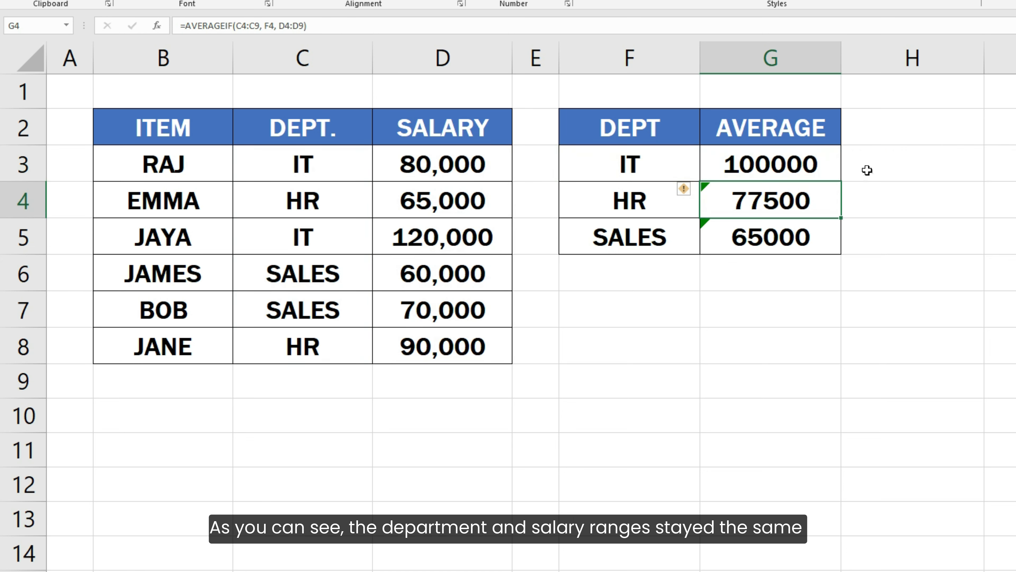
- Copy the corrected AVERAGEIF formula from G3 down to G4:G5 and check the references in both copies
{"action": "left_click", "coordinate": [825, 164]}
{"action": "left_click_drag", "start_coordinate": [841, 181], "coordinate": [835, 247]}
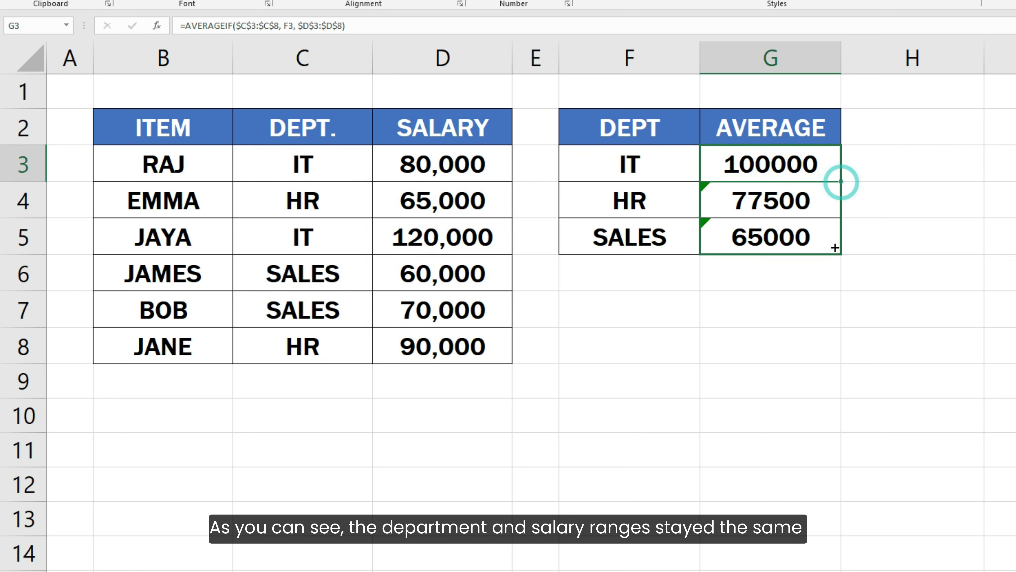
{"action": "left_click", "coordinate": [821, 208]}
{"action": "double_click", "coordinate": [818, 206]}
{"action": "key", "text": "Return"}
{"action": "key", "text": "F2"}
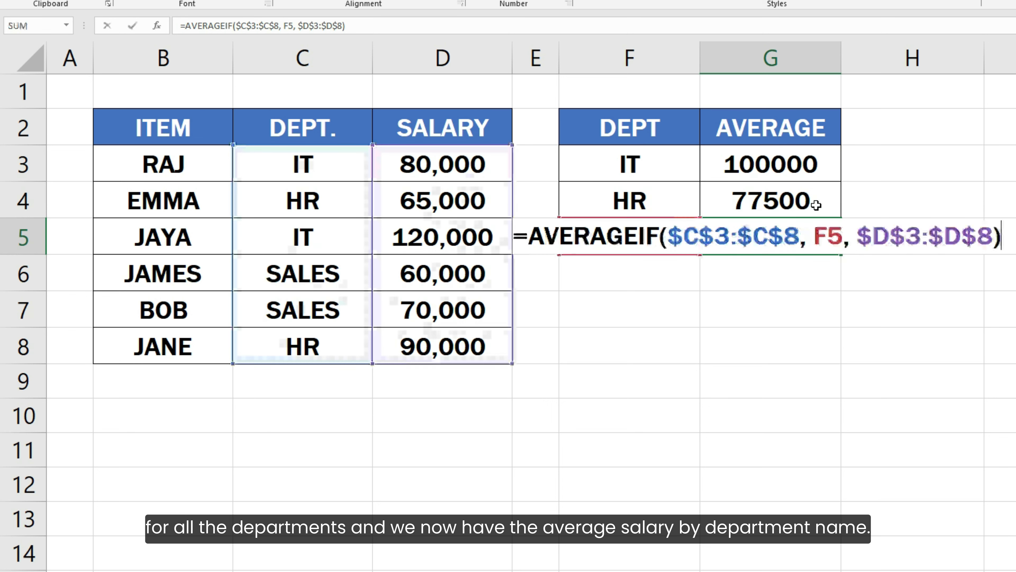
{"action": "key", "text": "Return"}
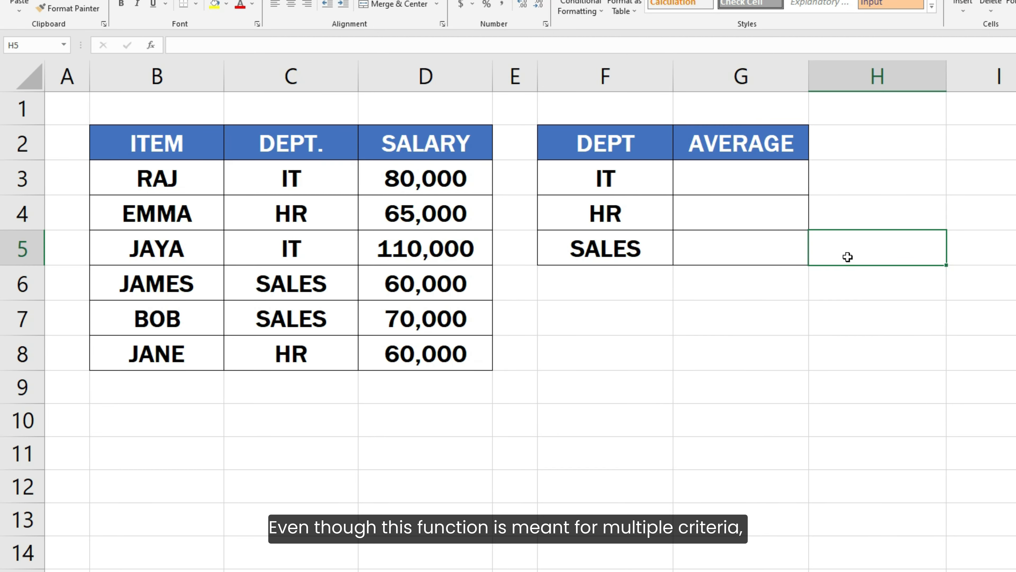
- In the empty AVERAGE cell G3, begin the formula =AVERAGEIFS(D3:D8, C3:C8, F3 with salaries as the average range
{"action": "left_click", "coordinate": [763, 187]}
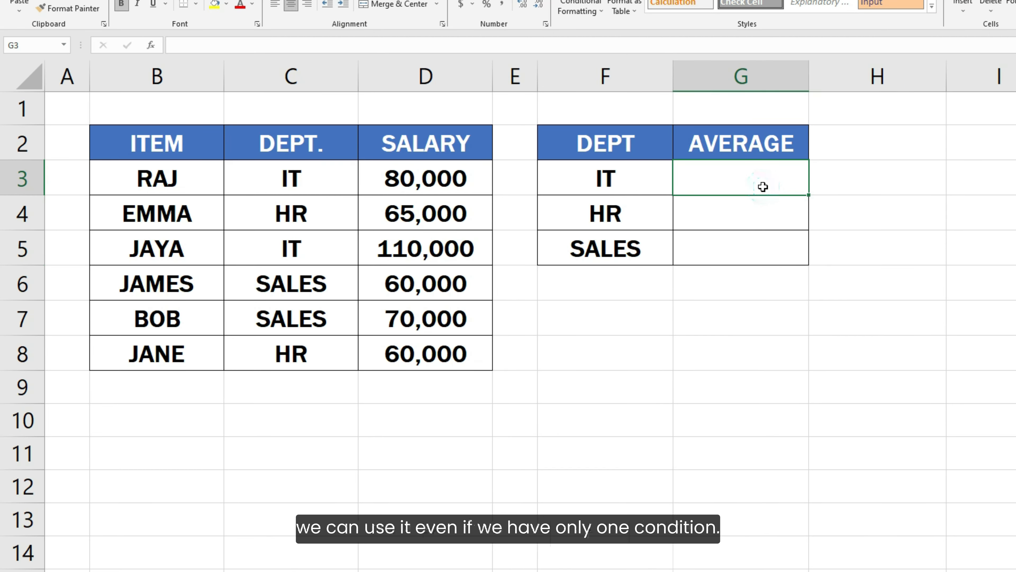
{"action": "type", "text": "=AVERAGEIFS"}
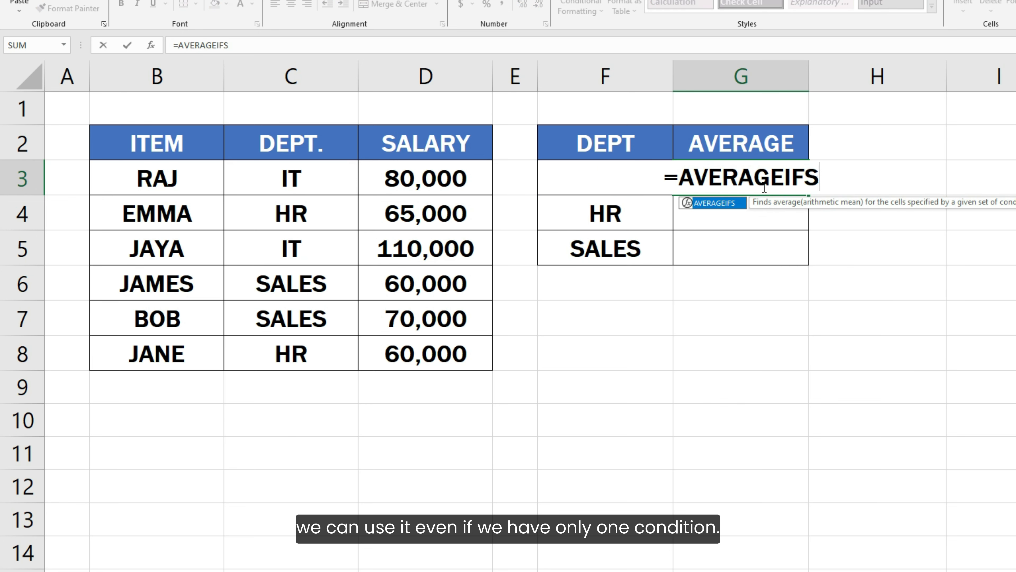
{"action": "type", "text": "("}
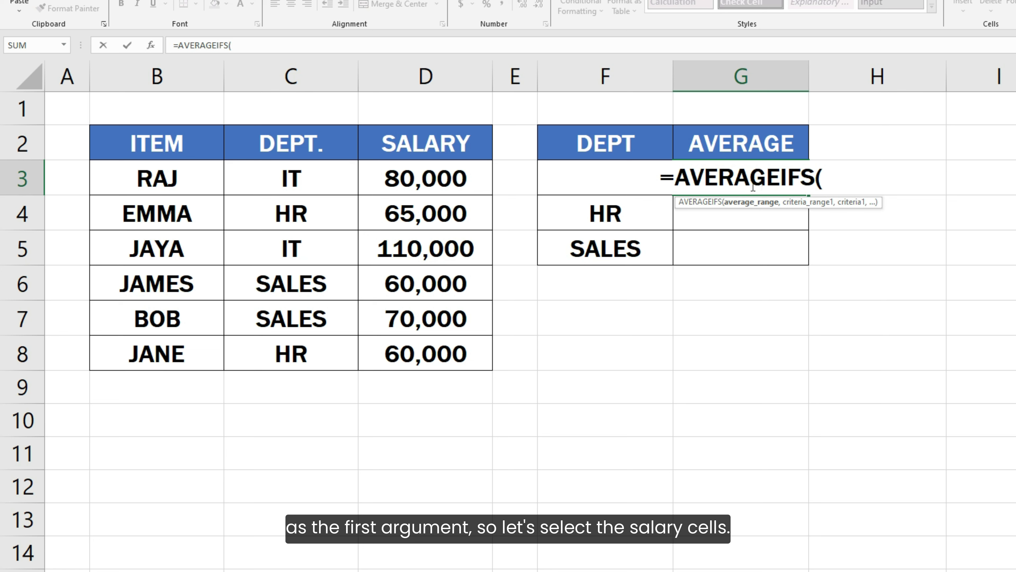
{"action": "left_click_drag", "start_coordinate": [372, 191], "coordinate": [380, 353]}
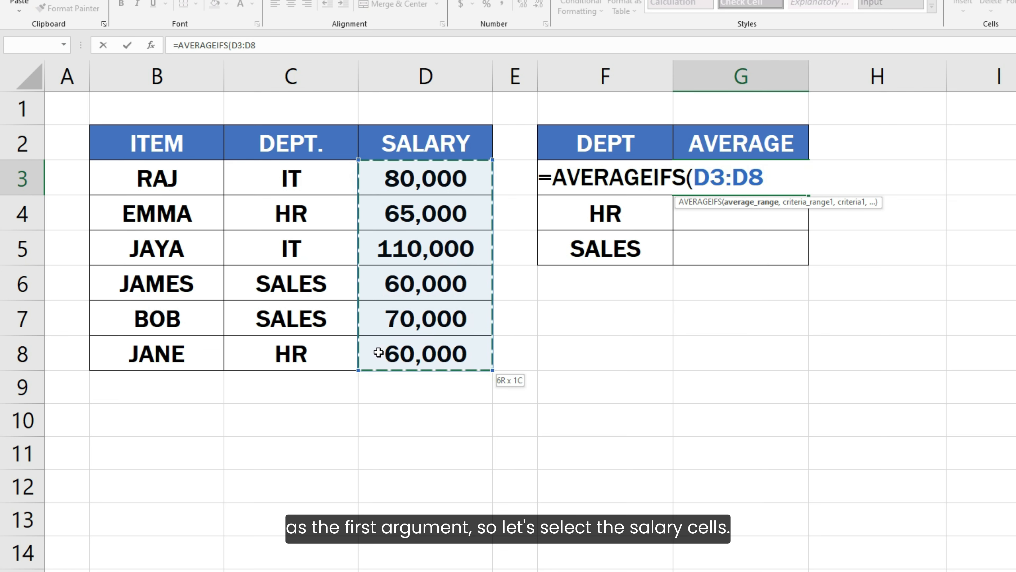
{"action": "type", "text": ","}
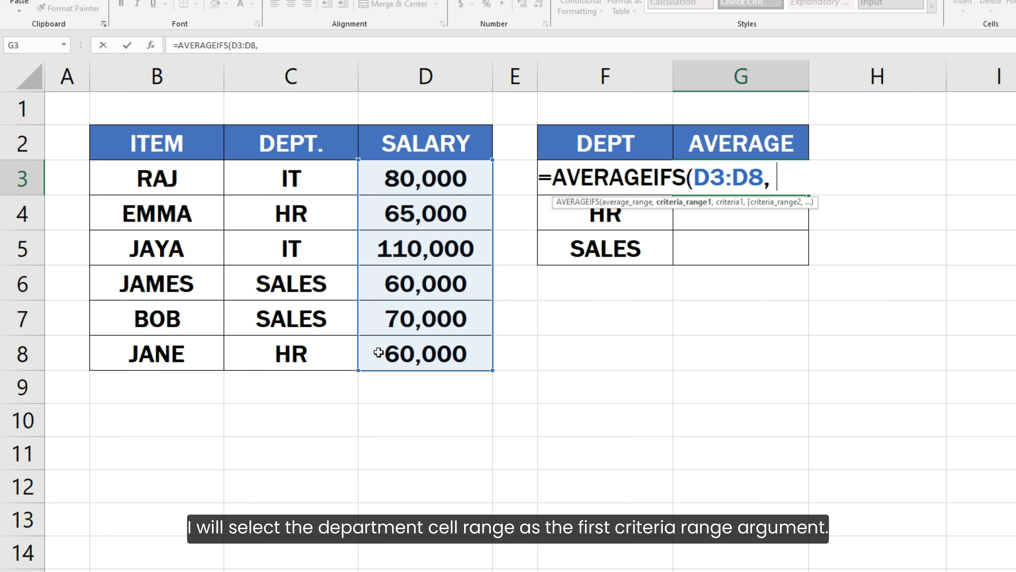
{"action": "left_click_drag", "start_coordinate": [311, 181], "coordinate": [311, 349]}
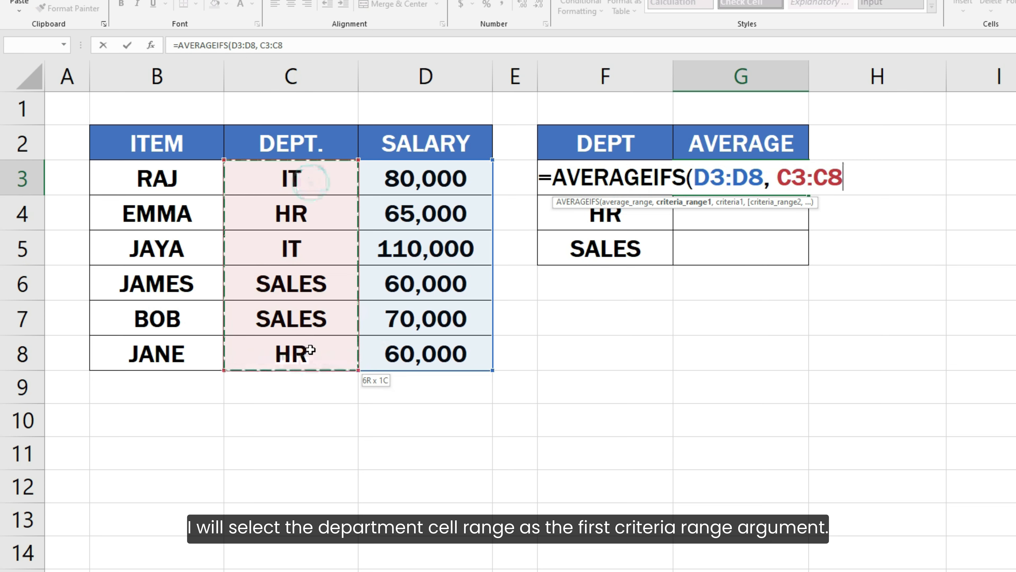
{"action": "type", "text": ","}
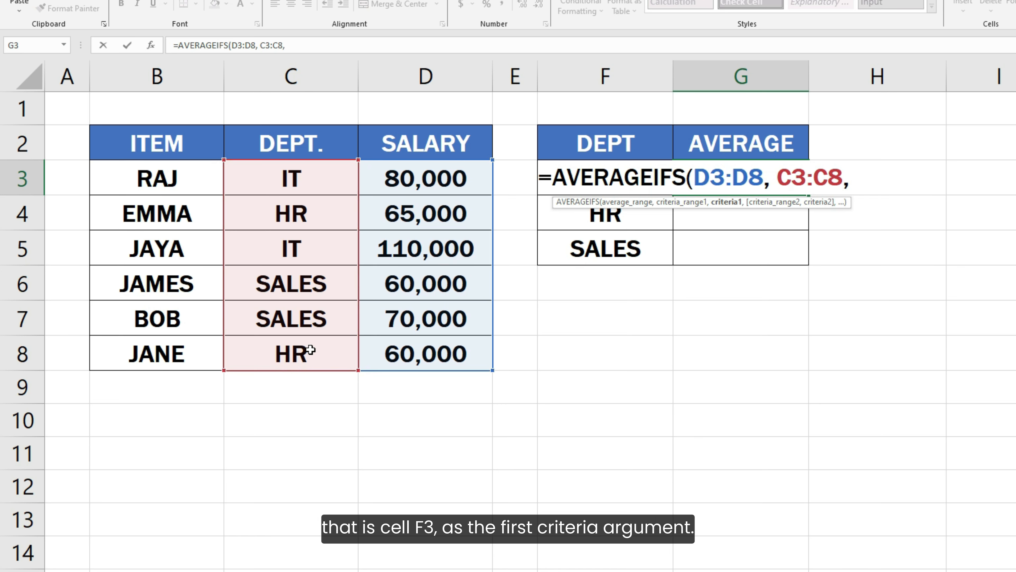
{"action": "type", "text": "F3"}
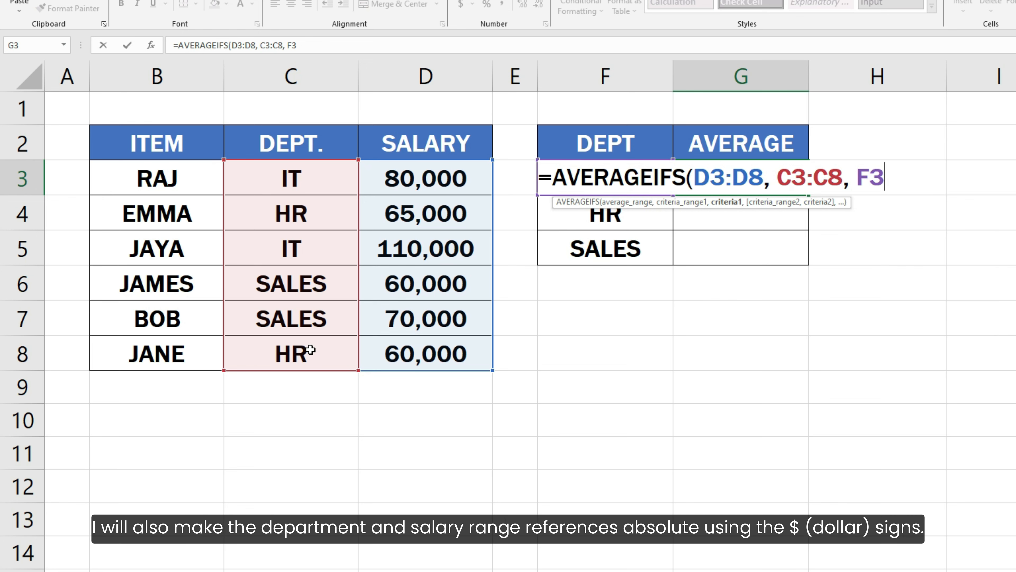
- Make the salary range in the AVERAGEIFS formula absolute as $D$3:$D$8
{"action": "left_click", "coordinate": [695, 178]}
{"action": "type", "text": "$"}
{"action": "left_click", "coordinate": [728, 178]}
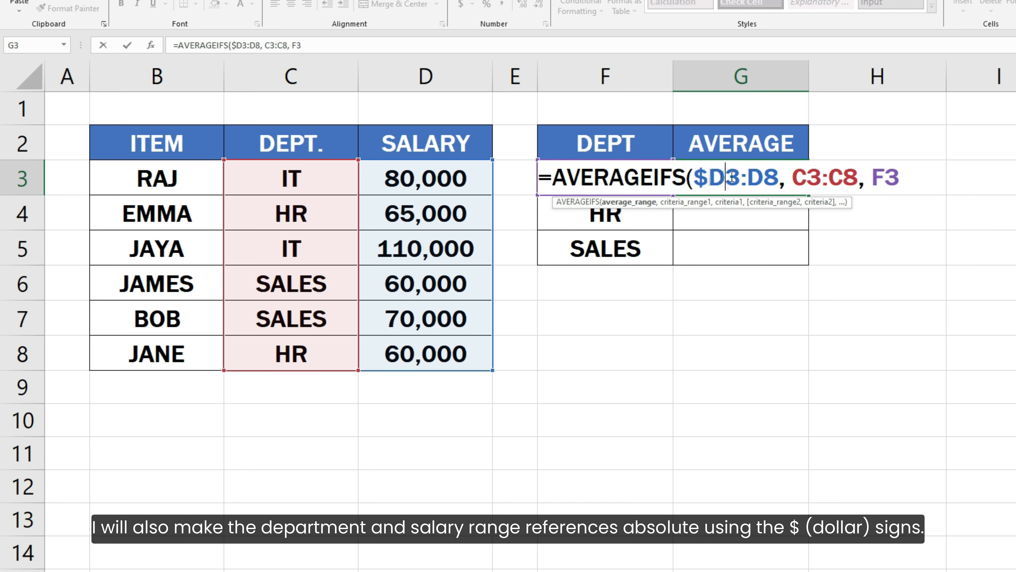
{"action": "type", "text": "$"}
{"action": "left_click", "coordinate": [762, 178]}
{"action": "type", "text": "$"}
{"action": "left_click", "coordinate": [796, 177]}
{"action": "type", "text": "$D"}
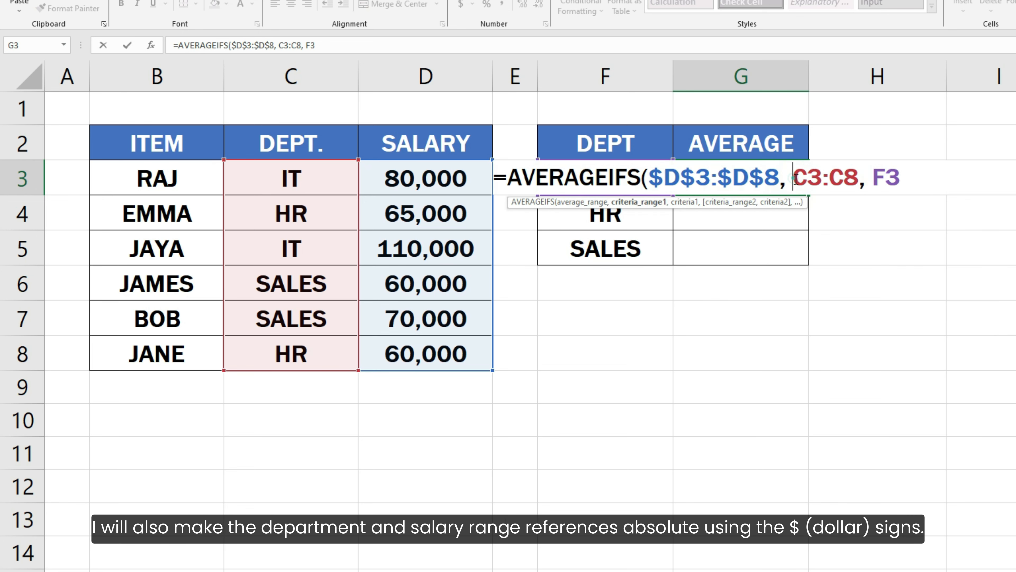
- Make the department range absolute as $C$3:$C$8, then close and commit the AVERAGEIFS formula in G3
{"action": "type", "text": "$"}
{"action": "left_click", "coordinate": [825, 178]}
{"action": "type", "text": "$"}
{"action": "left_click", "coordinate": [862, 178]}
{"action": "type", "text": "$C$"}
{"action": "left_click", "coordinate": [888, 178]}
{"action": "type", "text": "$C$"}
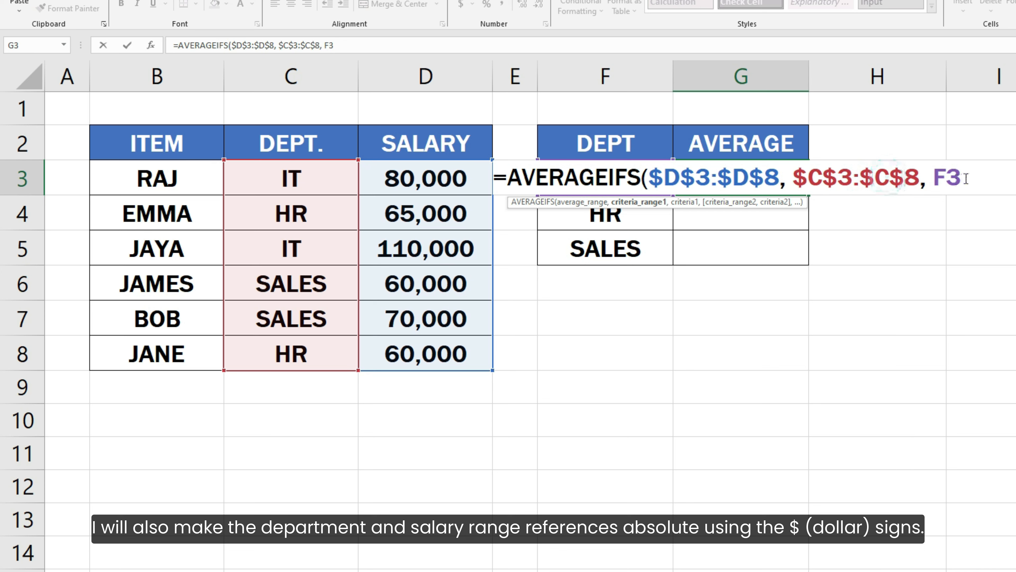
{"action": "left_click", "coordinate": [966, 186]}
{"action": "type", "text": ")"}
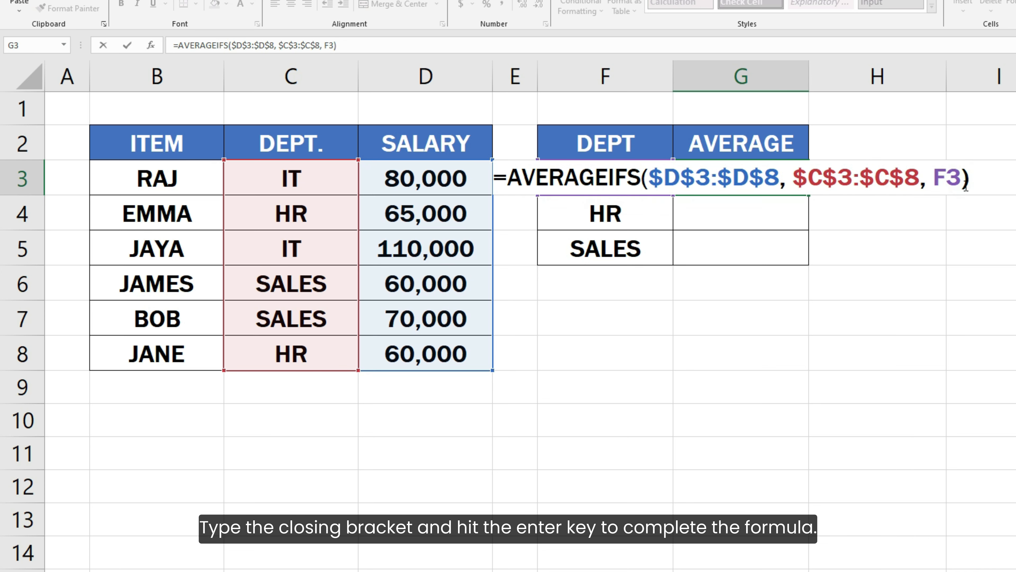
{"action": "key", "text": "Return"}
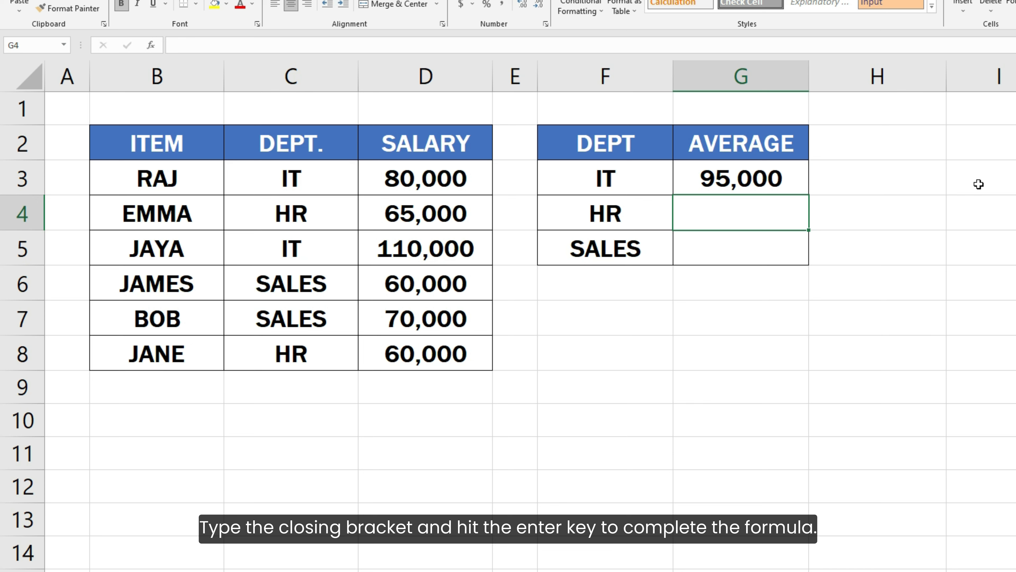
- Copy the AVERAGEIFS formula from G3 down to G4:G5 for the HR and SALES departments
{"action": "left_click", "coordinate": [791, 185]}
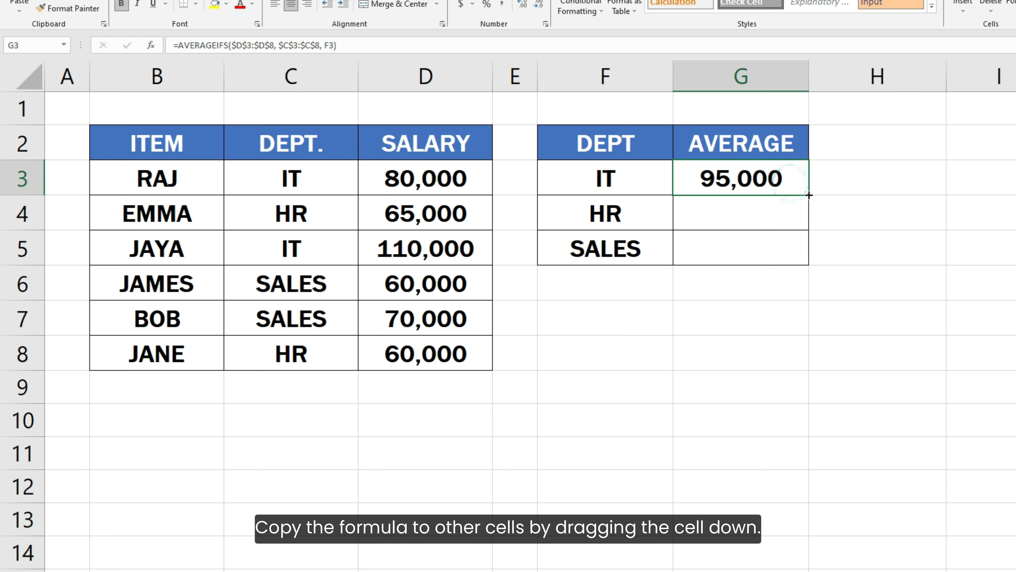
{"action": "left_click_drag", "start_coordinate": [809, 195], "coordinate": [806, 260]}
{"action": "left_click", "coordinate": [838, 256]}
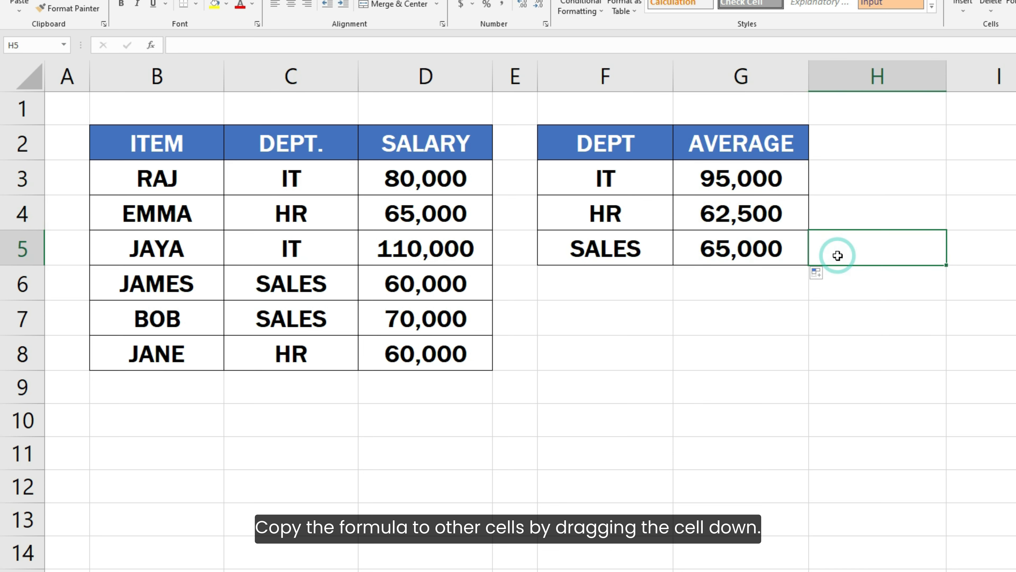